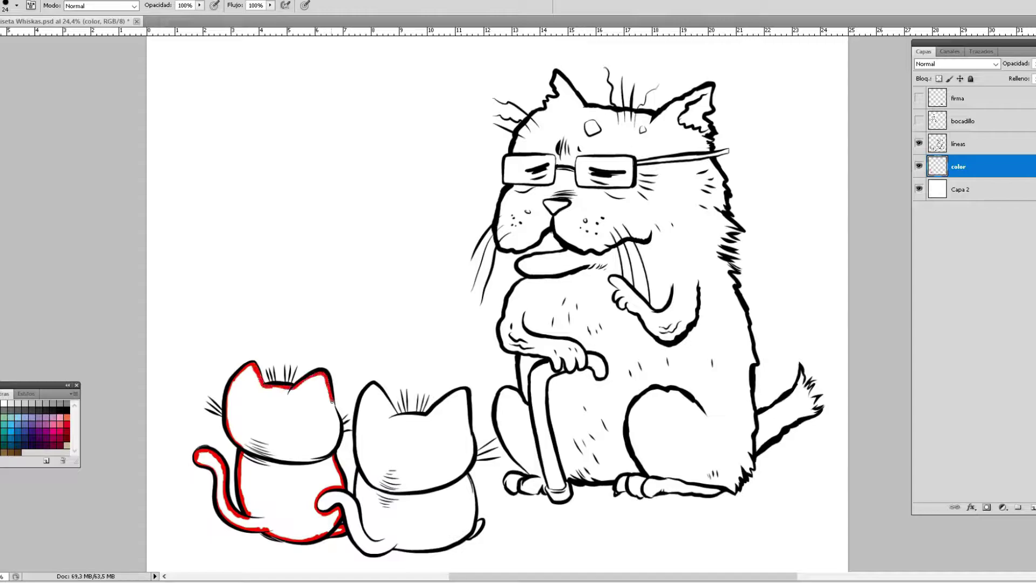
- On a new layer, outline the right kitten in blue and fill its head, body and tail with the same blue
{"action": "key", "text": "ctrl+shift+alt+n"}
{"action": "key", "text": "b"}
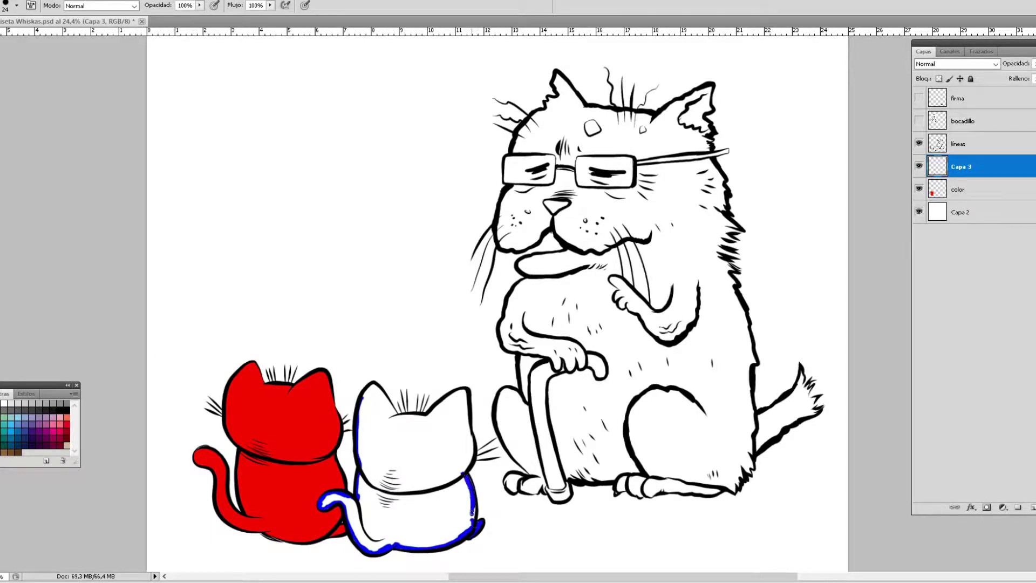
{"action": "key", "text": "g"}
{"action": "left_click", "coordinate": [400, 515]}
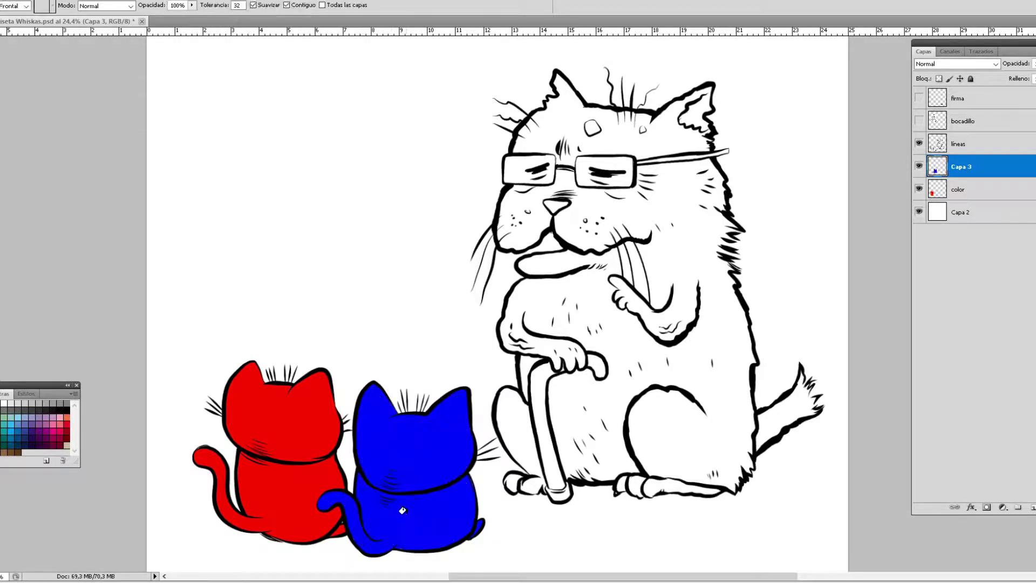
- On another new layer, outline the big cat in green and fill its whole silhouette with that green
{"action": "key", "text": "b"}
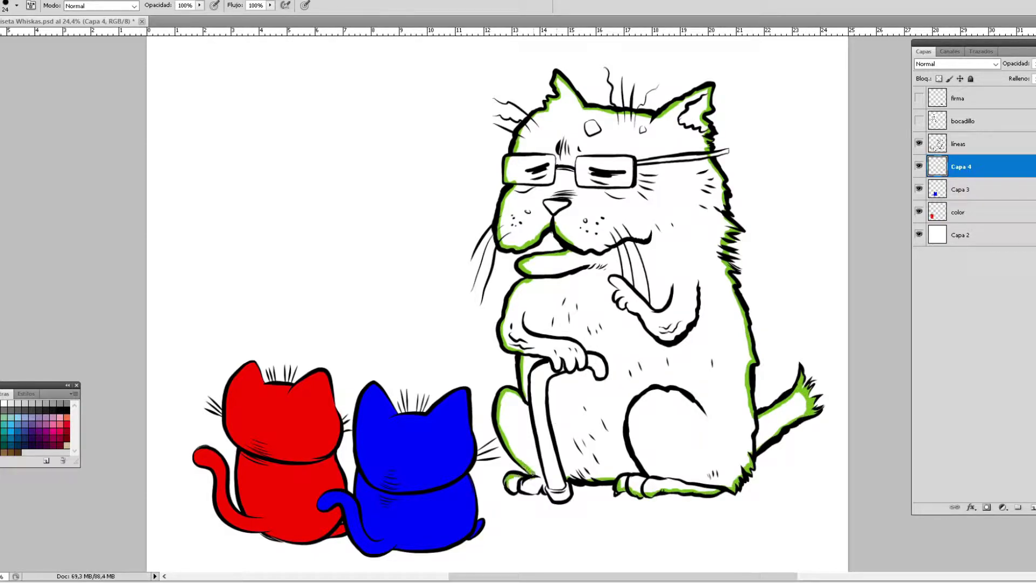
{"action": "key", "text": "g"}
{"action": "left_click", "coordinate": [608, 331]}
- On a new layer, paint the big cat's glasses lenses light blue and its nose red
{"action": "key", "text": "ctrl+plus"}
{"action": "key", "text": "ctrl+shift+alt+n"}
{"action": "key", "text": "b"}
{"action": "mouse_move", "coordinate": [486, 237]}
{"action": "left_mouse_down"}
{"action": "mouse_move", "coordinate": [359, 214]}
{"action": "mouse_move", "coordinate": [469, 216]}
{"action": "left_mouse_up"}
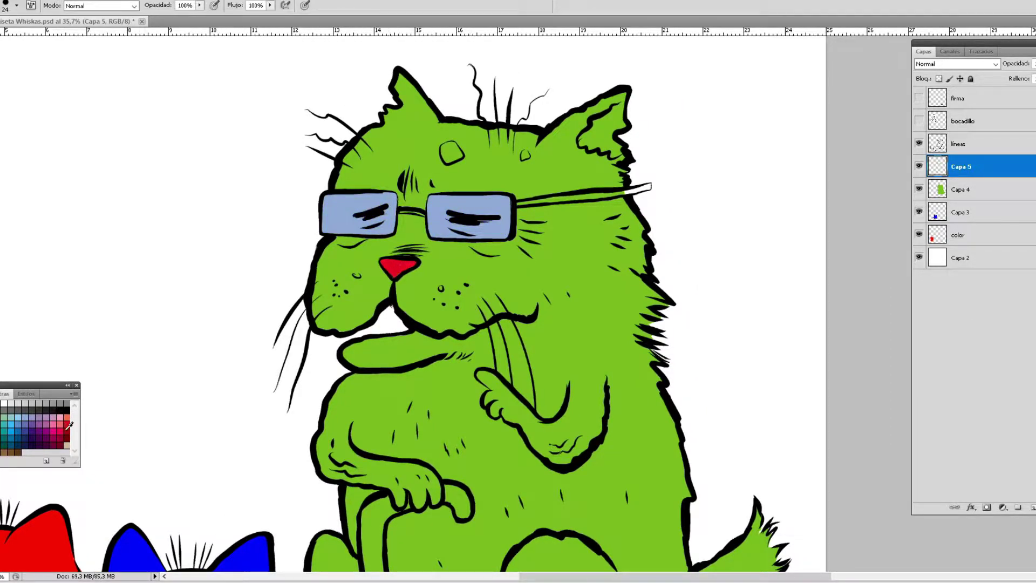
- On a separate layer, paint the glasses frame dark red and the two forehead warts pink
{"action": "scroll", "coordinate": [613, 178], "scroll_direction": "up", "scroll_amount": 2}
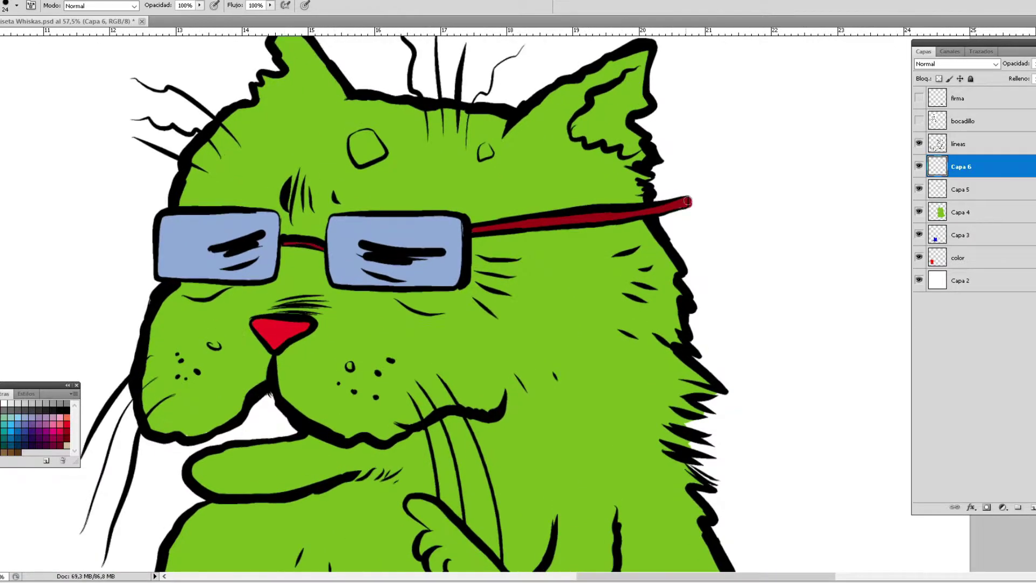
{"action": "scroll", "coordinate": [684, 204], "scroll_direction": "down", "scroll_amount": 1}
{"action": "scroll", "coordinate": [684, 204], "scroll_direction": "up", "scroll_amount": 1}
{"action": "left_click_drag", "start_coordinate": [384, 163], "coordinate": [392, 141]}
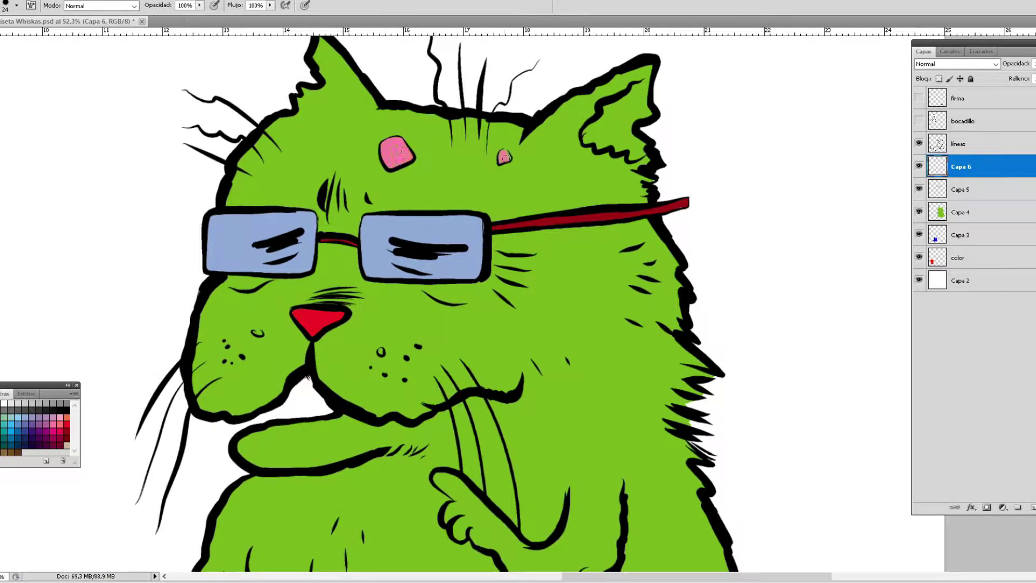
- Add a new layer just above the green cat layer and colour the walking cane brown on it
{"action": "scroll", "coordinate": [506, 157], "scroll_direction": "down", "scroll_amount": 3}
{"action": "key", "text": "alt+bracketleft"}
{"action": "key", "text": "alt+bracketleft"}
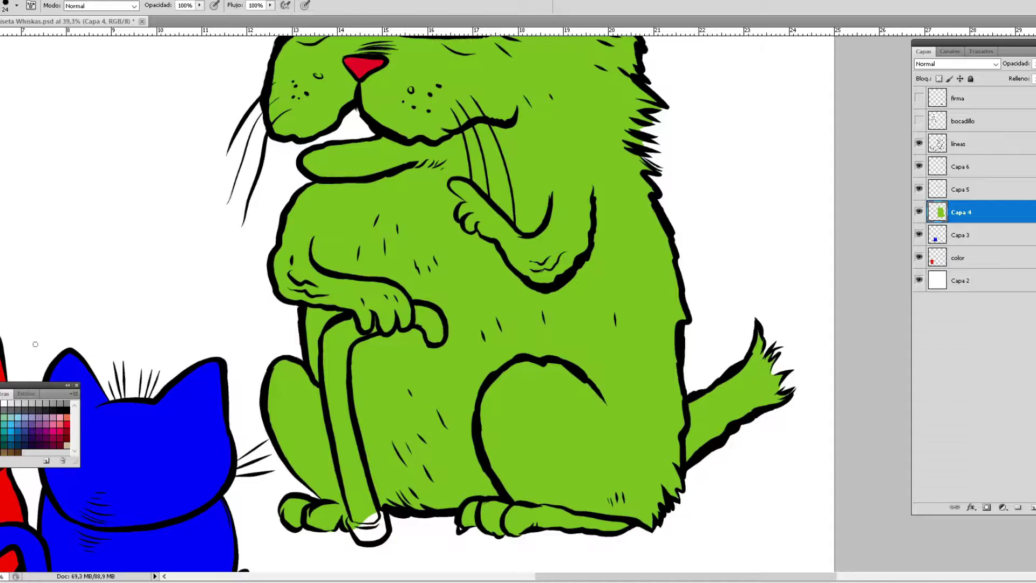
{"action": "key", "text": "ctrl+shift+alt+n"}
{"action": "left_click_drag", "start_coordinate": [325, 340], "coordinate": [376, 321]}
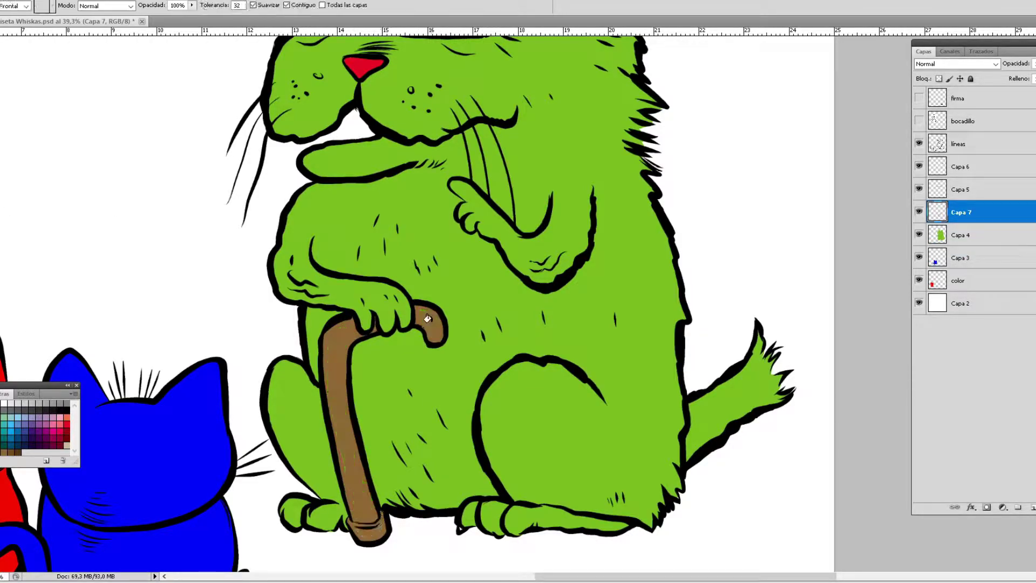
- Colorize the big cat's body layer beige with Hue/Saturation at hue 34, saturation 54 and lightness +54
{"action": "key", "text": "ctrl+0"}
{"action": "key", "text": "ctrl+u"}
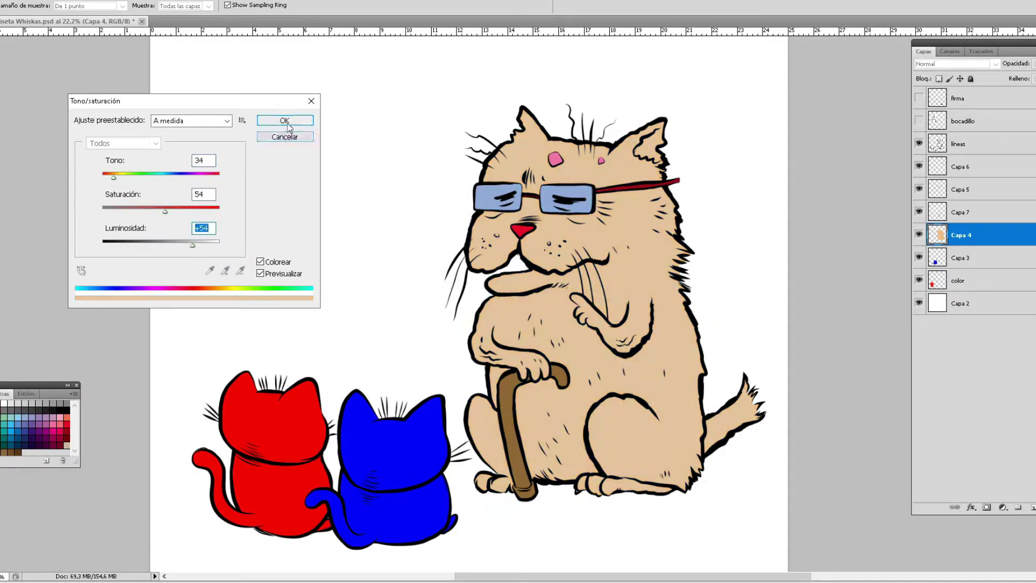
{"action": "left_click", "coordinate": [285, 121]}
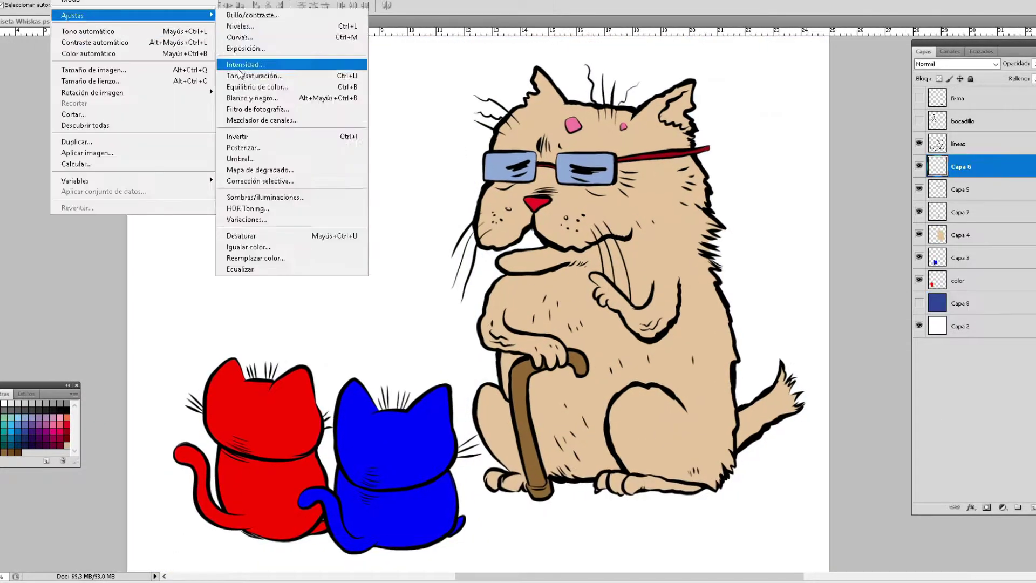
- Adjust the hue and lightness of the glasses-frame and warts layer with Hue/Saturation
{"action": "left_click", "coordinate": [254, 75]}
{"action": "left_click_drag", "start_coordinate": [113, 173], "coordinate": [129, 172]}
{"action": "left_click_drag", "start_coordinate": [113, 241], "coordinate": [92, 241]}
{"action": "left_click", "coordinate": [289, 110]}
- Tint the glasses arm, the forehead wart and the nose using the Paint Bucket at 15% opacity
{"action": "key", "text": "g"}
{"action": "key", "text": "1"}
{"action": "key", "text": "5"}
{"action": "left_click", "coordinate": [669, 153]}
{"action": "left_click", "coordinate": [574, 123]}
{"action": "key", "text": "alt+bracketleft"}
{"action": "left_click", "coordinate": [537, 204]}
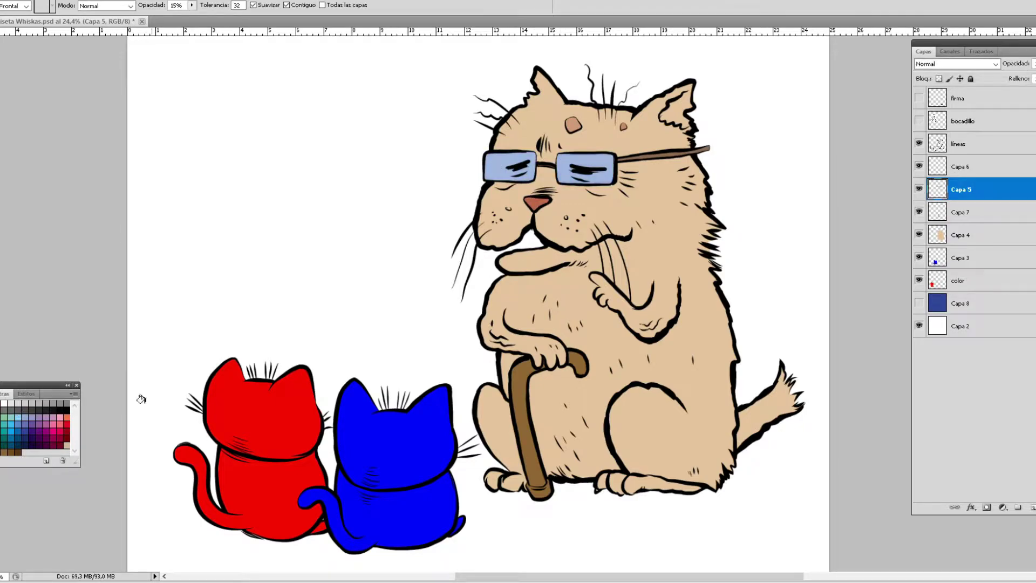
- Lower the opacity of the lenses-and-nose layer and merge the facial detail layers with the big cat's body colour
{"action": "left_click_drag", "start_coordinate": [1033, 63], "coordinate": [1024, 82]}
{"action": "left_click_drag", "start_coordinate": [922, 195], "coordinate": [1018, 507]}
{"action": "left_click", "coordinate": [961, 235], "text": "shift"}
{"action": "key", "text": "ctrl+e"}
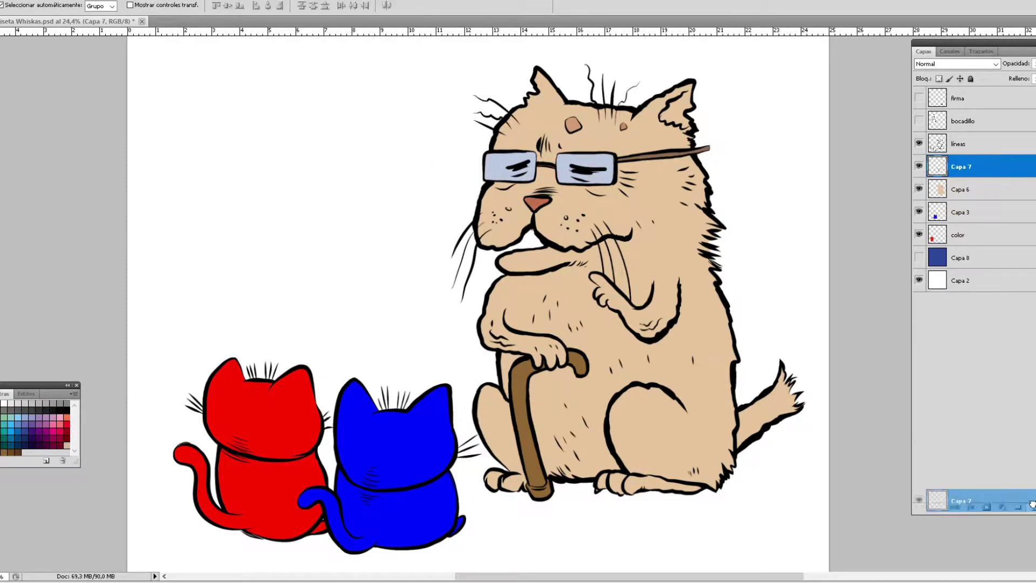
- Colorize the cane a greyer brown with Hue/Saturation, keeping only the copied cane layer
{"action": "key", "text": "ctrl+u"}
{"action": "left_click", "coordinate": [260, 261]}
{"action": "key", "text": "Return"}
{"action": "key", "text": "v"}
{"action": "right_click", "coordinate": [998, 159]}
{"action": "left_click", "coordinate": [972, 248]}
- Colorize the right kitten light orange with Hue/Saturation at hue 29, saturation 84 and lightness +38
{"action": "left_click", "coordinate": [961, 212]}
{"action": "left_click", "coordinate": [64, 2]}
{"action": "left_click", "coordinate": [287, 71]}
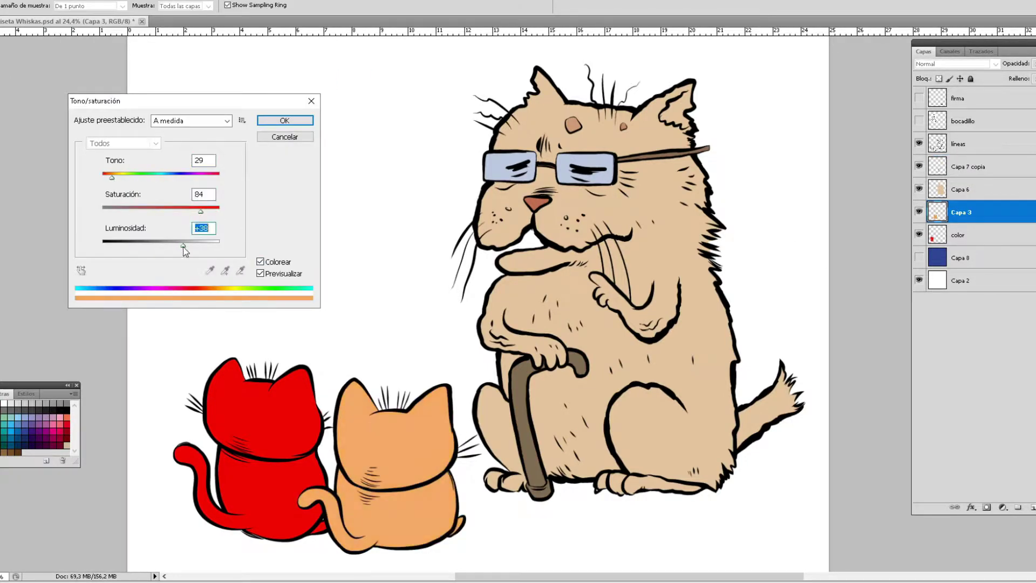
{"action": "key", "text": "Return"}
- Colorize the left kitten orange with Hue/Saturation at hue 31, saturation 77 and lightness +28
{"action": "key", "text": "alt+bracketleft"}
{"action": "key", "text": "ctrl+u"}
{"action": "left_click_drag", "start_coordinate": [184, 245], "coordinate": [177, 251]}
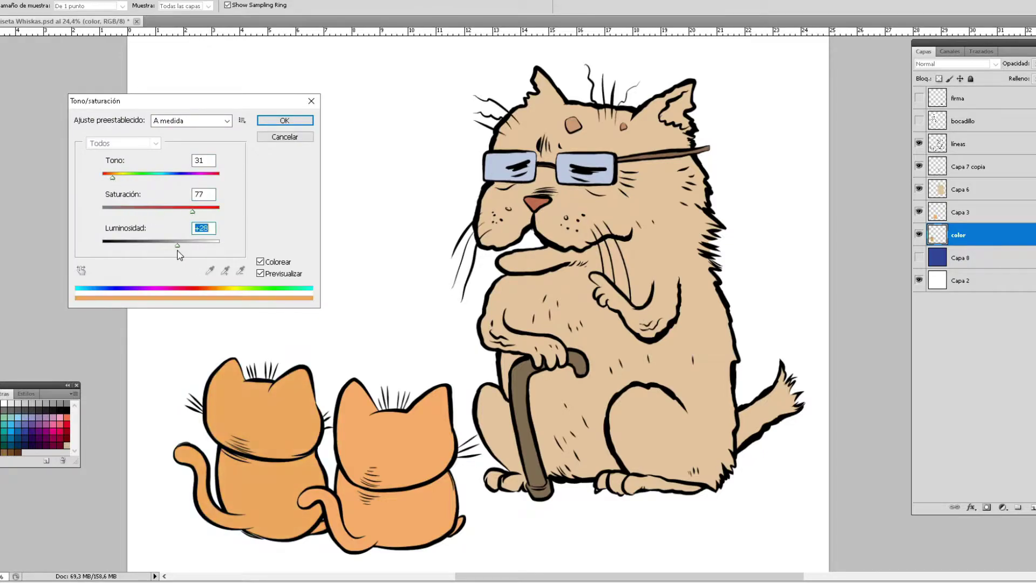
{"action": "key", "text": "Return"}
- Deepen the left kitten's orange by filling a semi-transparent copy of its colour layer and merging it down
{"action": "key", "text": "ctrl+j"}
{"action": "key", "text": "g"}
{"action": "left_click", "coordinate": [254, 426]}
{"action": "left_click_drag", "start_coordinate": [1020, 78], "coordinate": [1003, 81]}
{"action": "left_click", "coordinate": [970, 260], "text": "shift"}
{"action": "key", "text": "ctrl+e"}
- On a new layer above the cane, paint the cane's tip dark brown and erase the overflow
{"action": "left_click", "coordinate": [966, 166]}
{"action": "key", "text": "ctrl+shift+alt+n"}
{"action": "scroll", "coordinate": [518, 475], "scroll_direction": "up", "scroll_amount": 5}
{"action": "key", "text": "b"}
{"action": "left_click", "coordinate": [17, 6]}
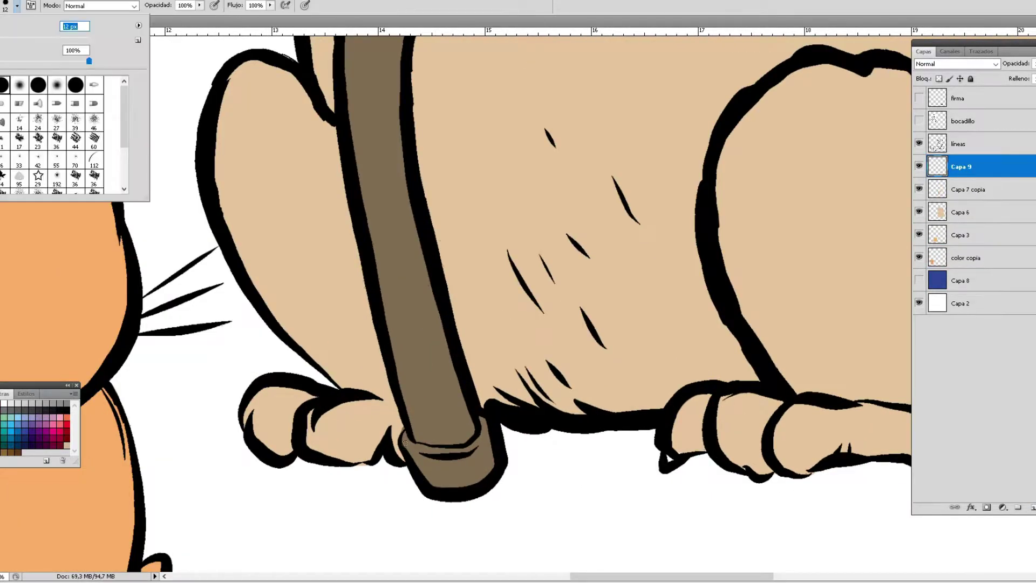
{"action": "left_click_drag", "start_coordinate": [410, 434], "coordinate": [475, 453]}
{"action": "key", "text": "e"}
{"action": "left_click_drag", "start_coordinate": [410, 437], "coordinate": [485, 459]}
- Adjust the colour of a duplicated cane layer with Hue/Saturation and merge the cane layers with the big cat's colour layer
{"action": "key", "text": "ctrl+0"}
{"action": "scroll", "coordinate": [498, 360], "scroll_direction": "up", "scroll_amount": 3}
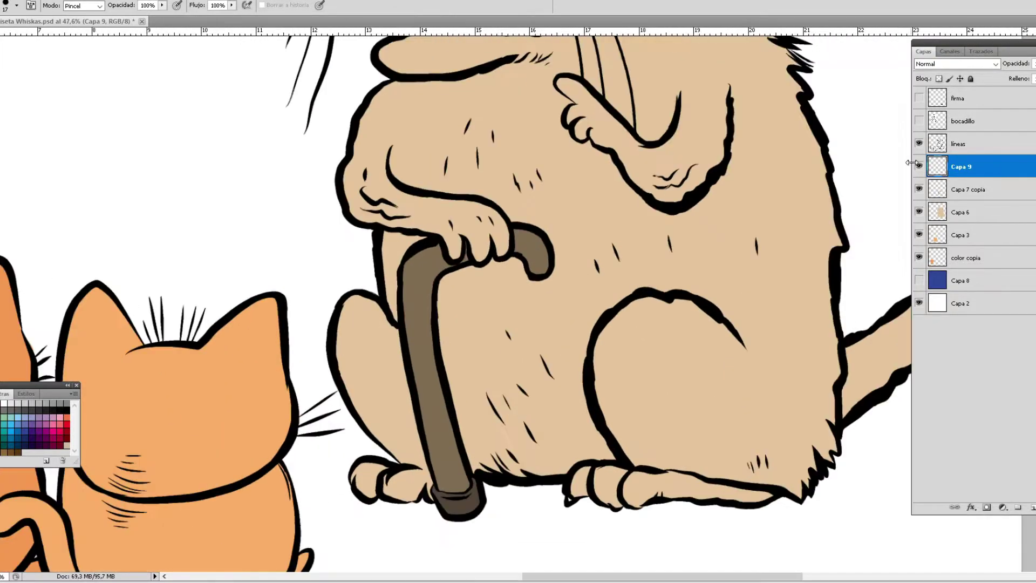
{"action": "left_click", "coordinate": [967, 189]}
{"action": "key", "text": "ctrl+j"}
{"action": "key", "text": "ctrl+u"}
{"action": "left_click", "coordinate": [257, 259]}
{"action": "left_click_drag", "start_coordinate": [145, 232], "coordinate": [205, 232]}
{"action": "key", "text": "Escape"}
{"action": "left_click", "coordinate": [966, 212], "text": "shift"}
{"action": "right_click", "coordinate": [935, 213]}
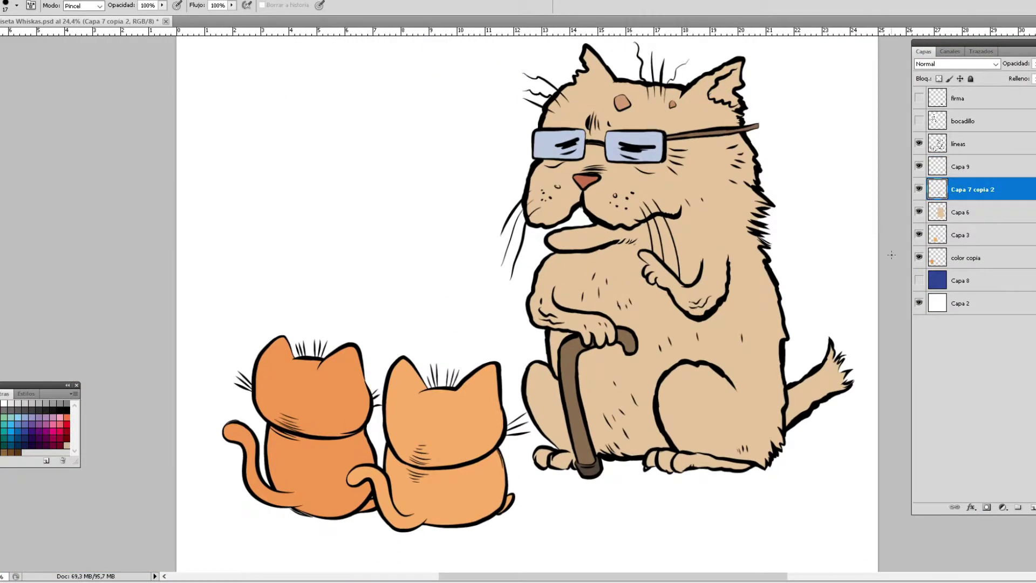
- On a new layer above the right kitten's colour, paint dark brown bands along its tail
{"action": "scroll", "coordinate": [378, 410], "scroll_direction": "up", "scroll_amount": 4}
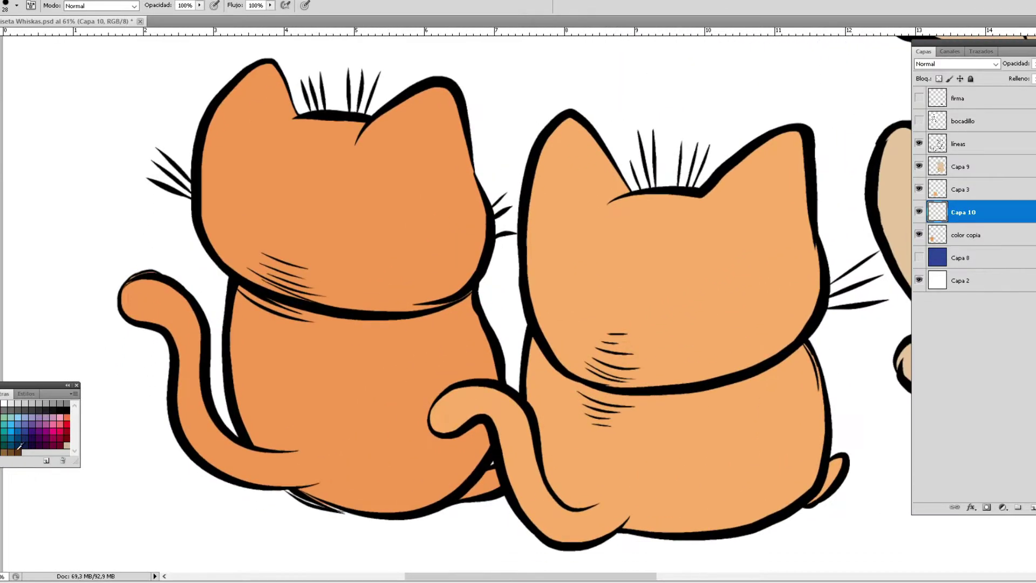
{"action": "key", "text": "ctrl+bracketright"}
{"action": "left_click_drag", "start_coordinate": [454, 392], "coordinate": [465, 420]}
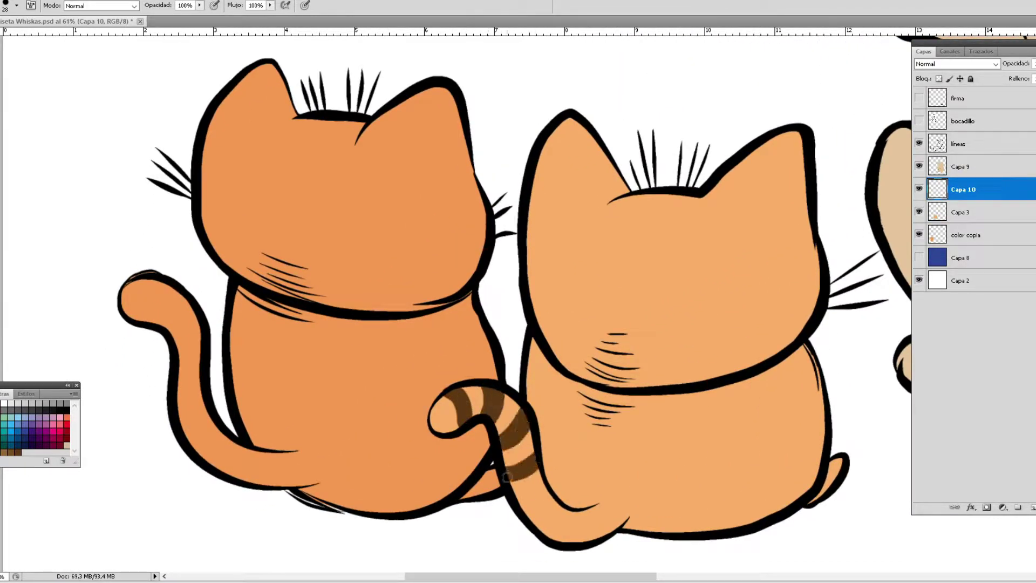
{"action": "key", "text": "e"}
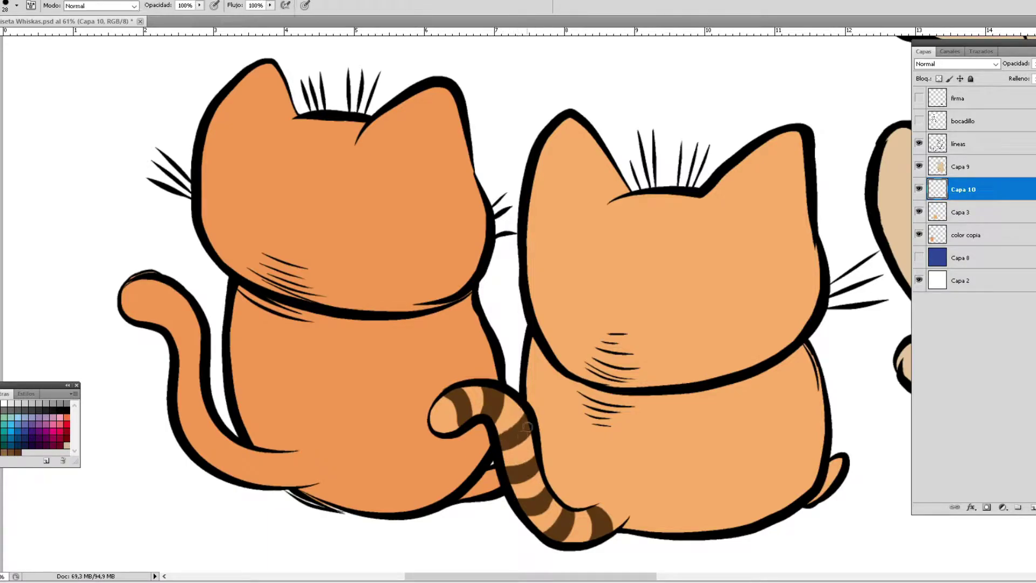
- Paint a dark brown stripe across the right kitten's upper back, then taper and transform it to follow the body's curve
{"action": "key", "text": "b"}
{"action": "left_click_drag", "start_coordinate": [561, 400], "coordinate": [706, 415]}
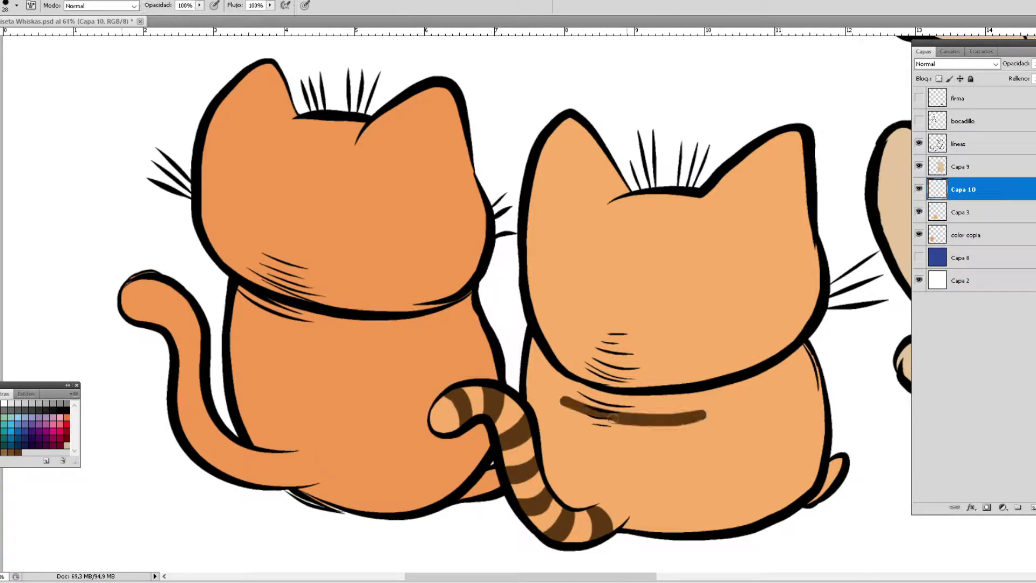
{"action": "key", "text": "e"}
{"action": "key", "text": "l"}
{"action": "key", "text": "ctrl+t"}
{"action": "key", "text": "Return"}
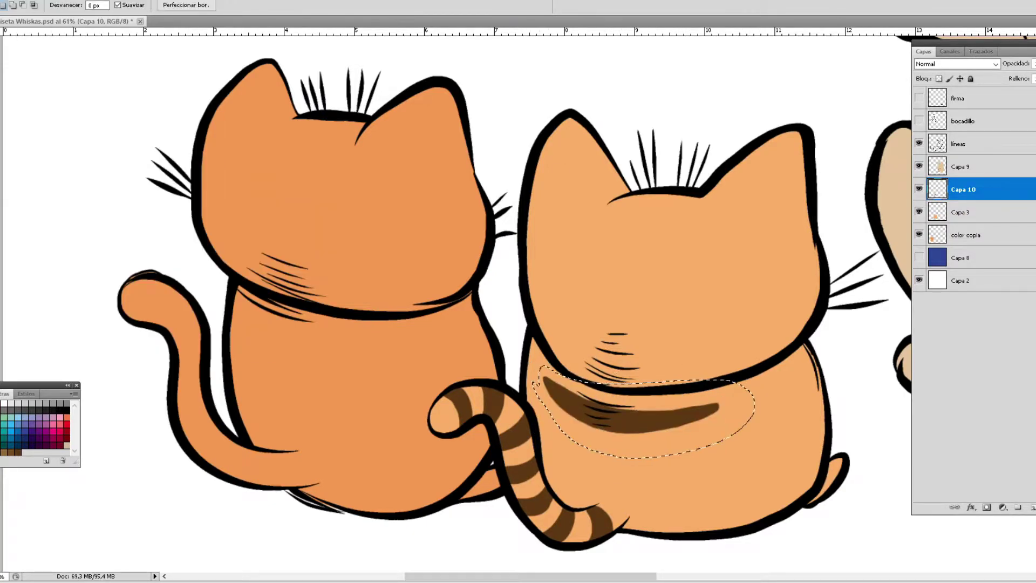
{"action": "key", "text": "ctrl+d"}
- Copy the back stripe down to make three reshaped stripes on the right kitten, and merge all its stripe layers
{"action": "key", "text": "v"}
{"action": "key", "text": "ctrl+j"}
{"action": "left_click", "coordinate": [264, 283]}
{"action": "mouse_move", "coordinate": [594, 416]}
{"action": "left_mouse_down"}
{"action": "mouse_move", "coordinate": [681, 422]}
{"action": "mouse_move", "coordinate": [590, 474]}
{"action": "left_mouse_up"}
{"action": "key", "text": "Return"}
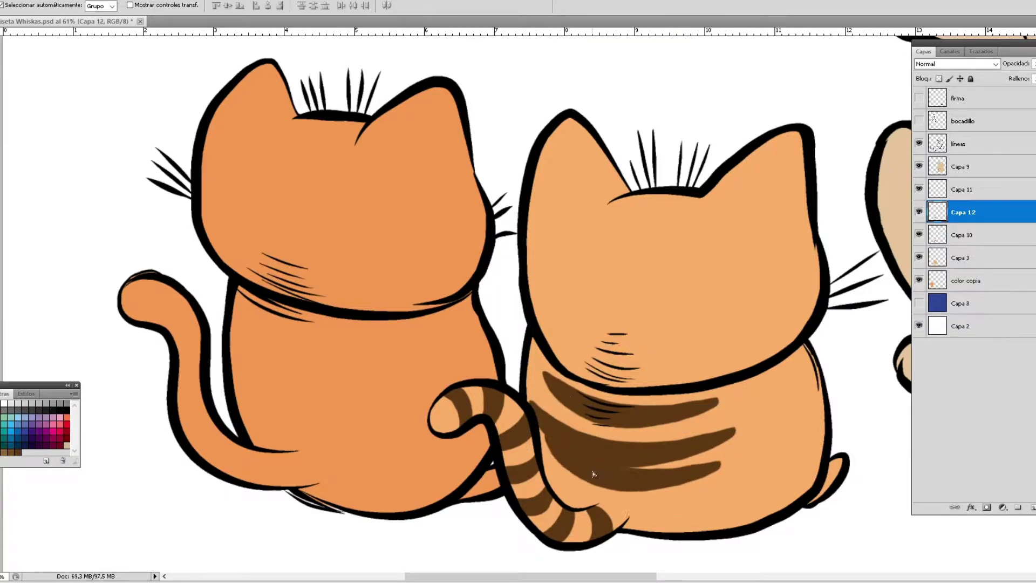
{"action": "key", "text": "ctrl+t"}
{"action": "key", "text": "Return"}
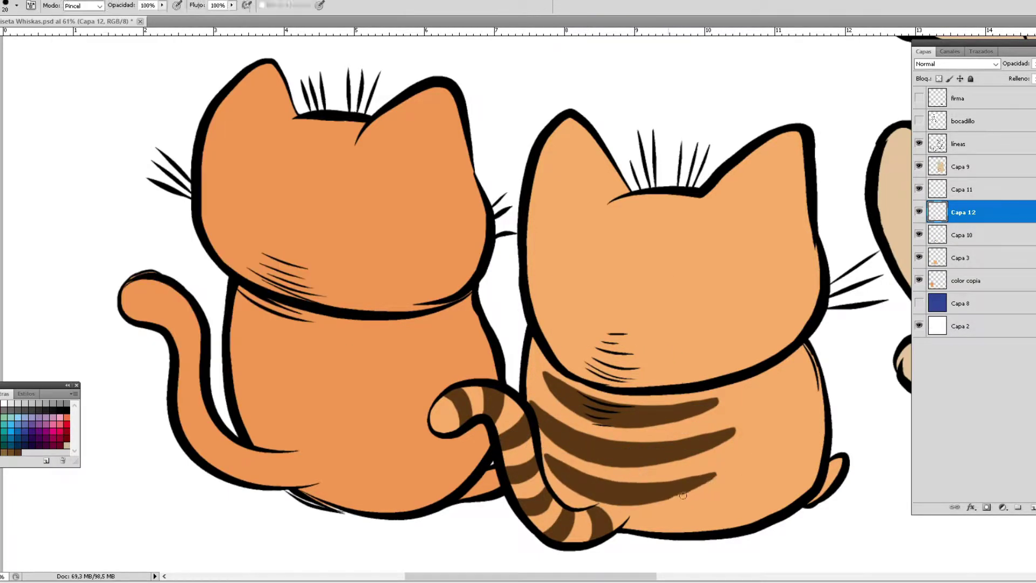
{"action": "key", "text": "ctrl+e"}
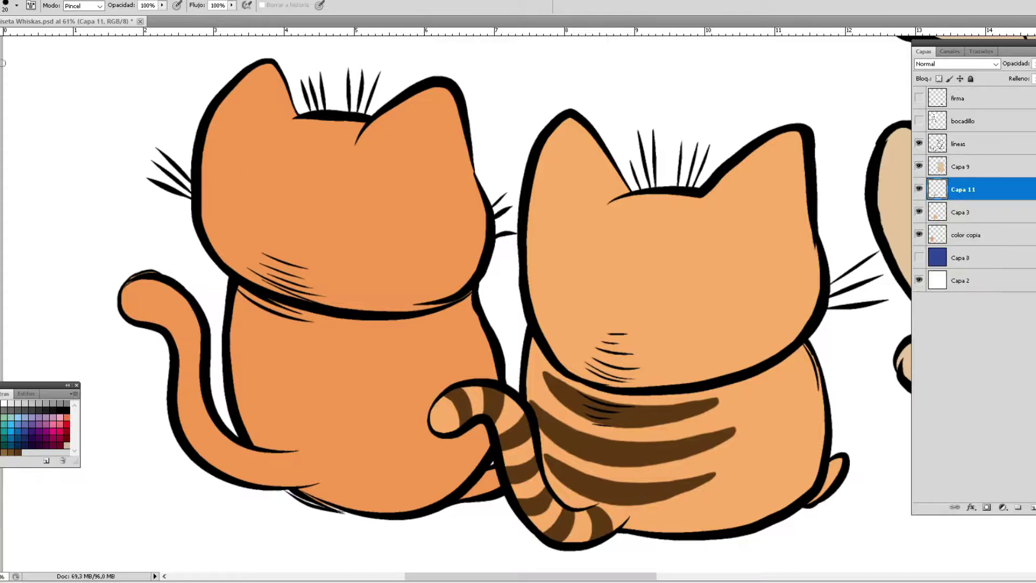
- Copy the three back stripes onto the right kitten's head and transform them to fit
{"action": "key", "text": "ctrl+j"}
{"action": "left_click_drag", "start_coordinate": [549, 471], "coordinate": [560, 335]}
{"action": "mouse_move", "coordinate": [545, 257]}
{"action": "left_mouse_down"}
{"action": "mouse_move", "coordinate": [672, 292]}
{"action": "mouse_move", "coordinate": [546, 258]}
{"action": "left_mouse_up"}
{"action": "key", "text": "v"}
{"action": "mouse_move", "coordinate": [647, 259]}
{"action": "left_mouse_down"}
{"action": "mouse_move", "coordinate": [651, 297]}
{"action": "mouse_move", "coordinate": [701, 312]}
{"action": "mouse_move", "coordinate": [633, 374]}
{"action": "left_mouse_up"}
{"action": "left_click", "coordinate": [25, 1]}
{"action": "left_click", "coordinate": [97, 202]}
{"action": "key", "text": "Return"}
{"action": "key", "text": "ctrl+d"}
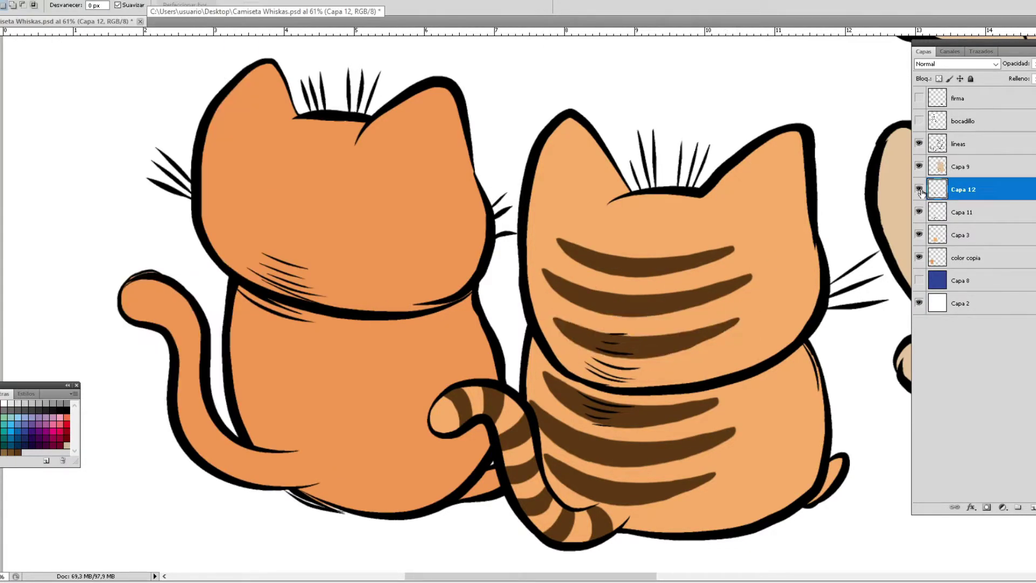
- Recolour the right kitten's merged stripes a darker orange and merge them into its colour layer
{"action": "key", "text": "ctrl+e"}
{"action": "left_click", "coordinate": [54, 2]}
{"action": "mouse_move", "coordinate": [76, 12]}
{"action": "left_click", "coordinate": [265, 76]}
{"action": "left_click_drag", "start_coordinate": [111, 178], "coordinate": [107, 178]}
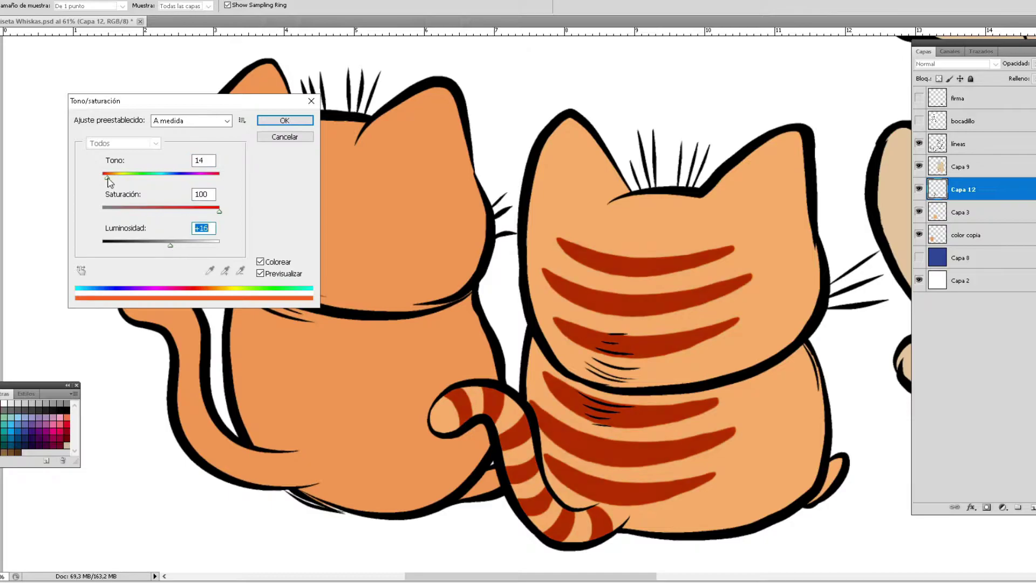
{"action": "left_click", "coordinate": [287, 113]}
{"action": "key", "text": "ctrl+z"}
{"action": "key", "text": "shift+alt+bracketleft"}
{"action": "key", "text": "ctrl+e"}
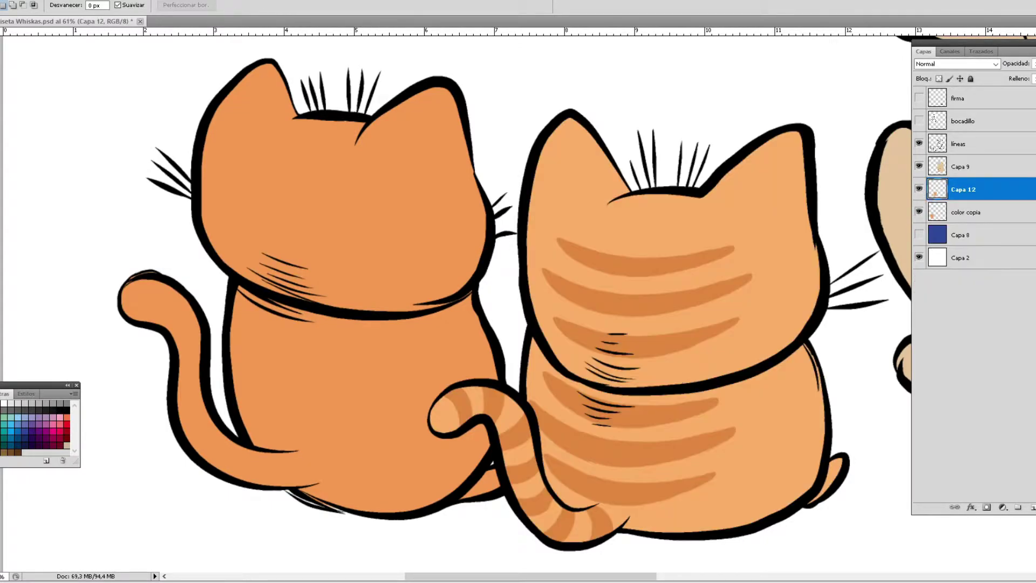
- On a new layer above the left kitten's colour, paint its ears dark brown and add a stripe across its head
{"action": "key", "text": "ctrl+shift+alt+n"}
{"action": "key", "text": "b"}
{"action": "left_click_drag", "start_coordinate": [292, 114], "coordinate": [254, 108]}
{"action": "mouse_move", "coordinate": [362, 143]}
{"action": "left_mouse_down"}
{"action": "mouse_move", "coordinate": [465, 164]}
{"action": "mouse_move", "coordinate": [459, 179]}
{"action": "left_mouse_up"}
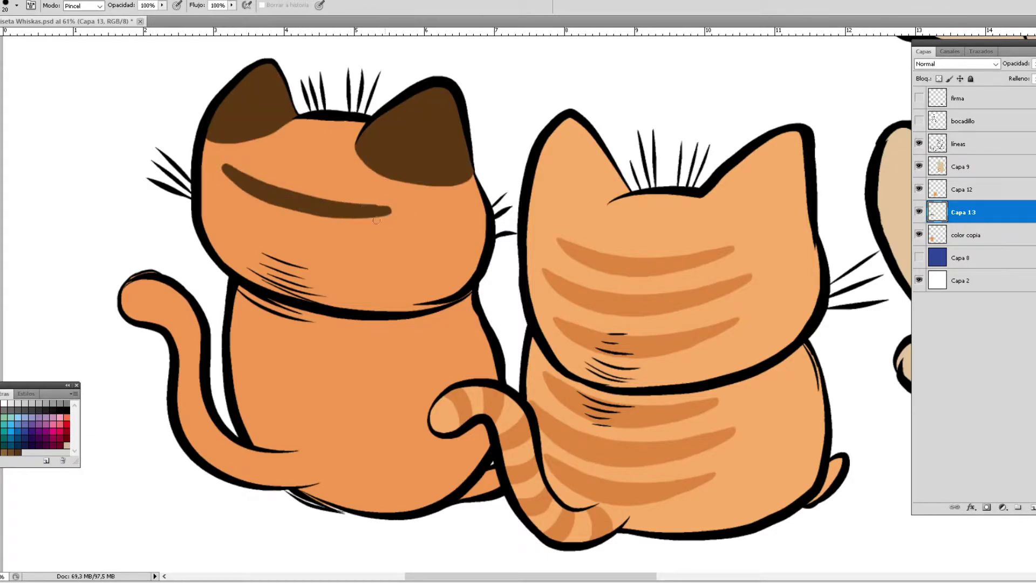
- Duplicate the left kitten's head stripe just below the first one and warp the copy
{"action": "key", "text": "ctrl+v"}
{"action": "key", "text": "ctrl+t"}
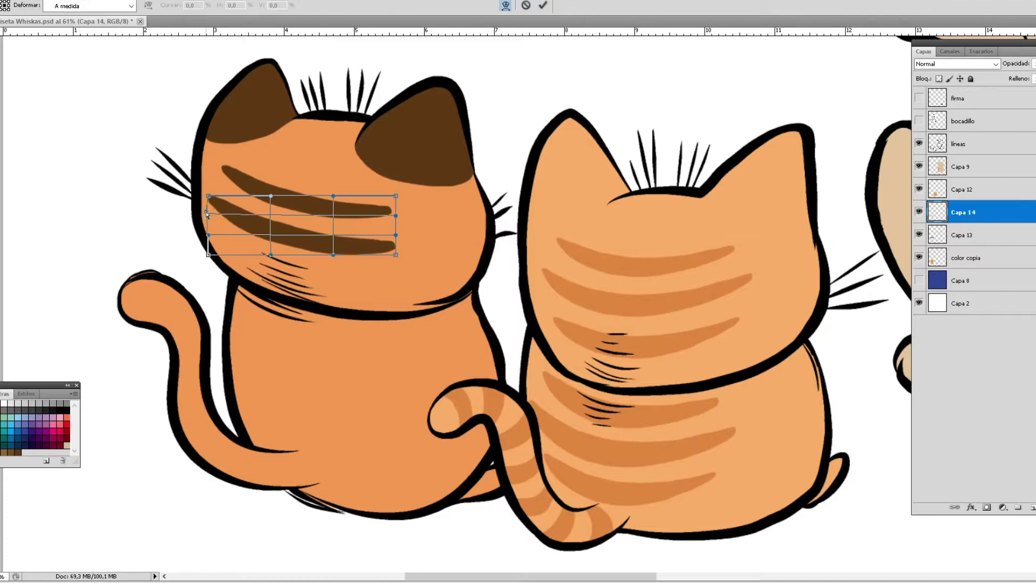
{"action": "left_click_drag", "start_coordinate": [401, 254], "coordinate": [403, 255]}
{"action": "key", "text": "Return"}
- Add three short slanted dark brown stripes between the left kitten's ears
{"action": "key", "text": "b"}
{"action": "key", "text": "ctrl+z"}
{"action": "key", "text": "ctrl+z"}
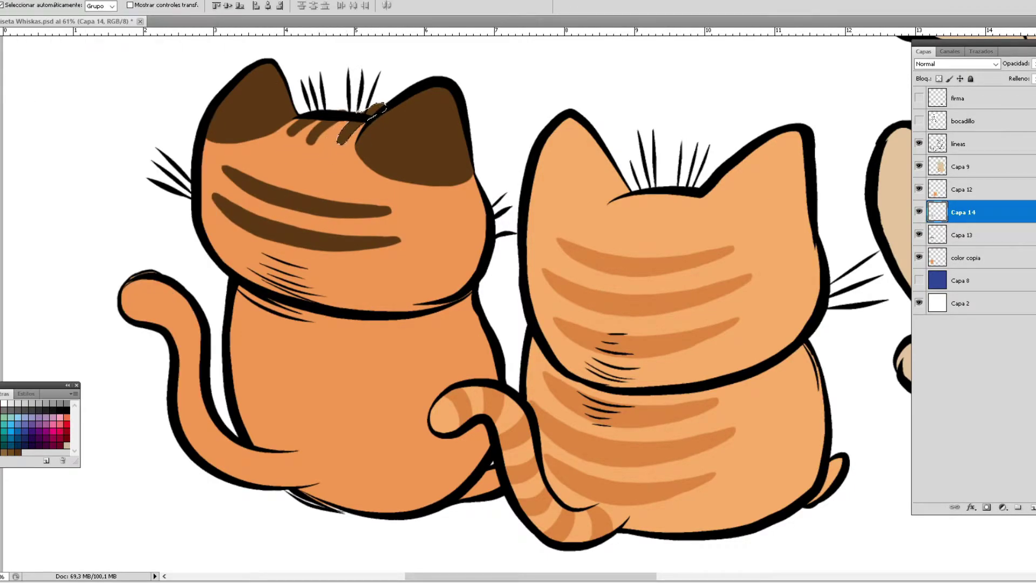
- Copy a third stripe onto the lower part of the left kitten's head, warp it and merge the stripe layers
{"action": "key", "text": "l"}
{"action": "left_click", "coordinate": [145, 76]}
{"action": "key", "text": "v"}
{"action": "key", "text": "ctrl+j"}
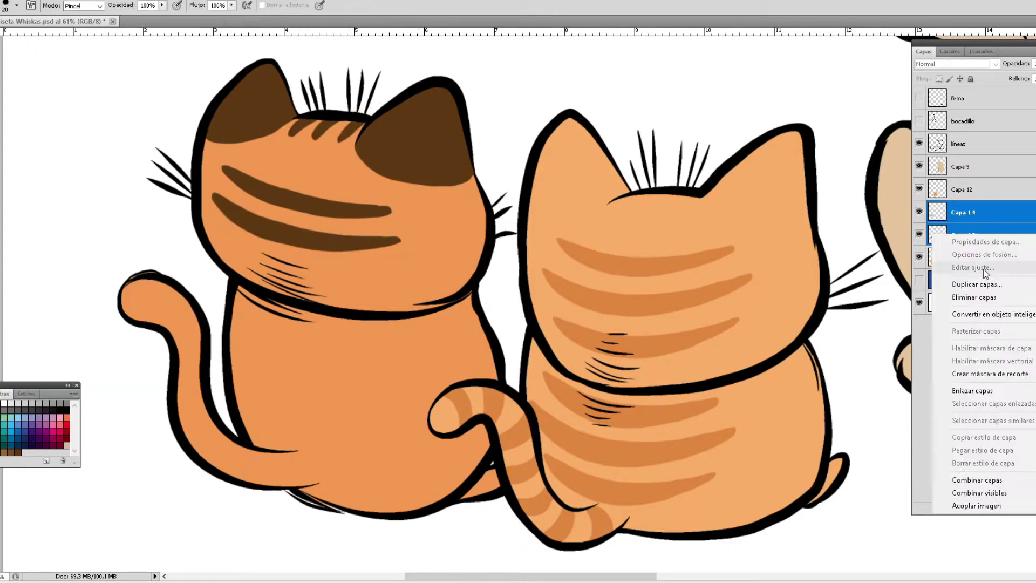
{"action": "key", "text": "ctrl+t"}
{"action": "left_click_drag", "start_coordinate": [302, 189], "coordinate": [302, 265]}
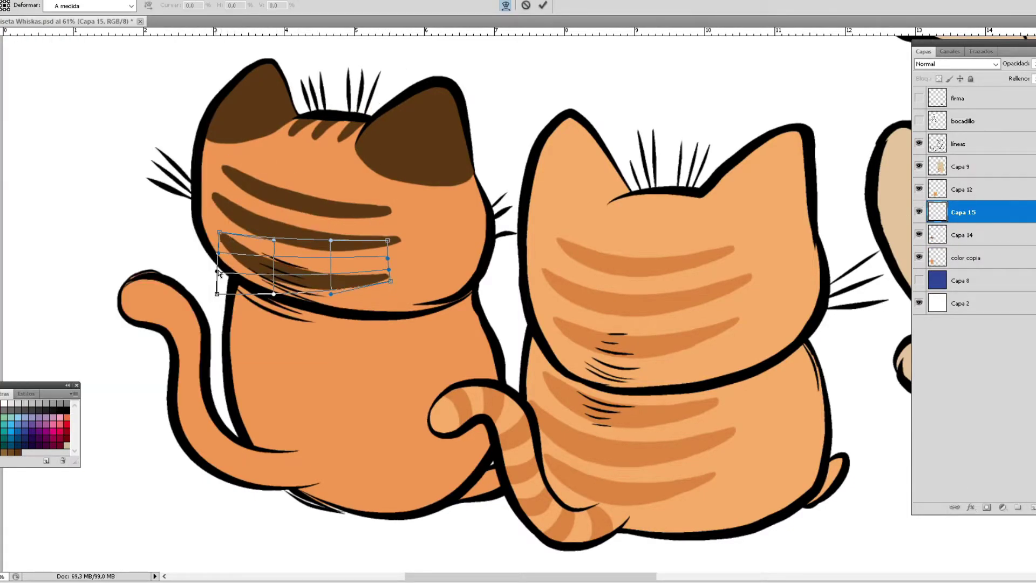
{"action": "key", "text": "Return"}
{"action": "left_click", "coordinate": [975, 236], "text": "shift"}
{"action": "key", "text": "ctrl+e"}
- Copy the left kitten's three head stripes onto its back and warp each copied stripe individually to follow the body
{"action": "key", "text": "ctrl+j"}
{"action": "key", "text": "ctrl+t"}
{"action": "left_click_drag", "start_coordinate": [318, 335], "coordinate": [318, 413]}
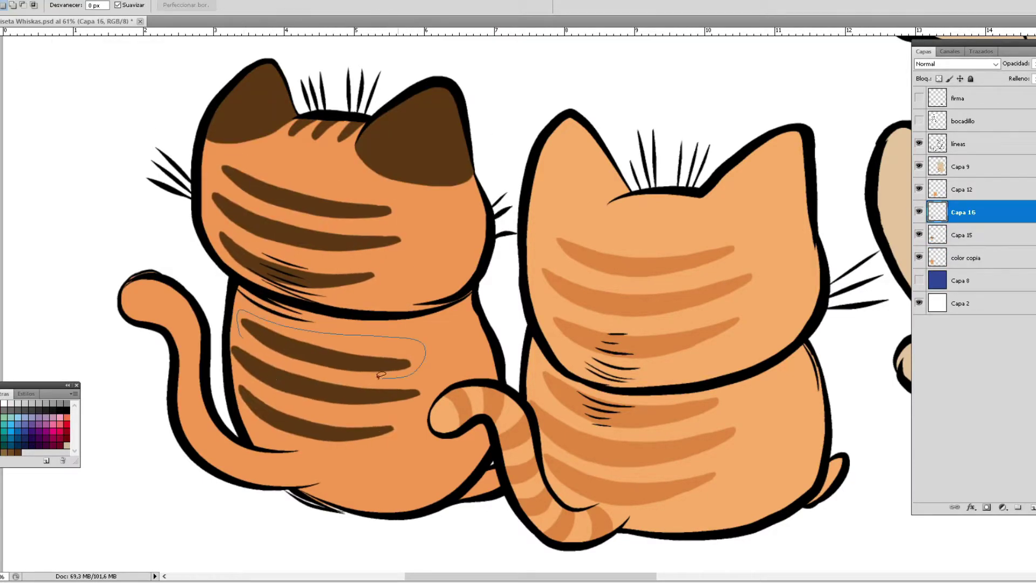
{"action": "key", "text": "Return"}
{"action": "key", "text": "ctrl+t"}
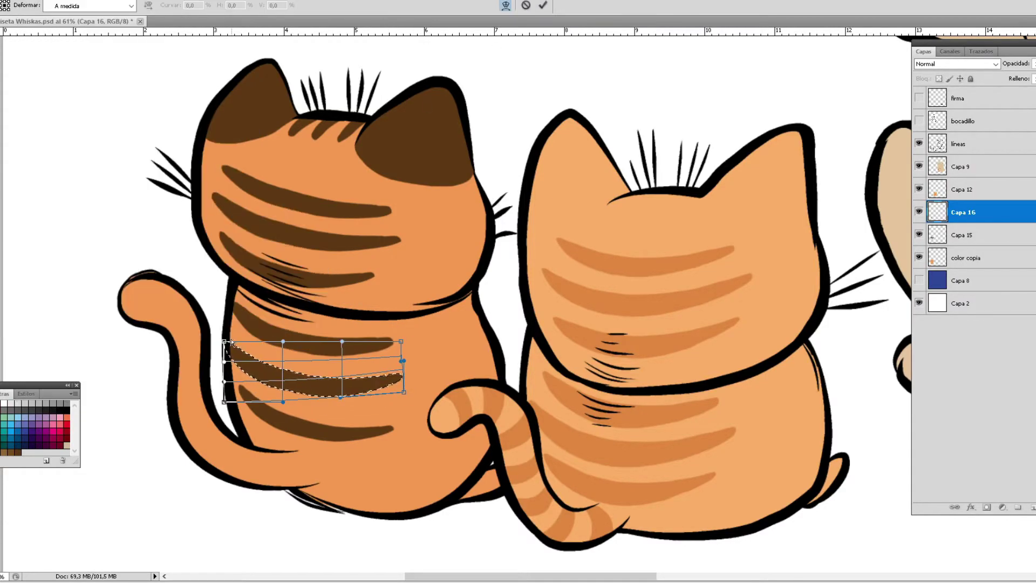
{"action": "key", "text": "Return"}
{"action": "left_click", "coordinate": [32, 1]}
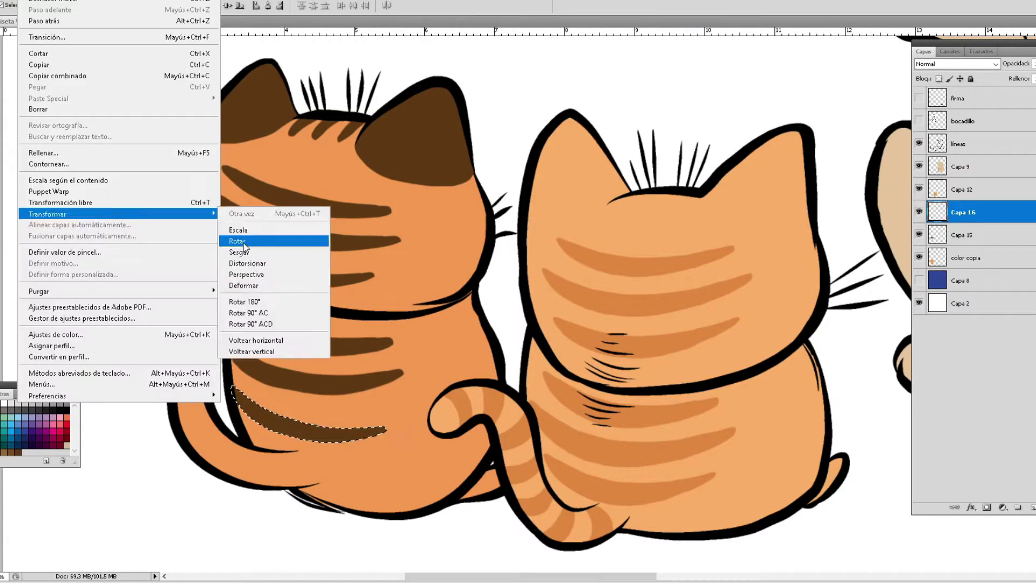
{"action": "left_click", "coordinate": [249, 288]}
{"action": "key", "text": "Return"}
{"action": "key", "text": "e"}
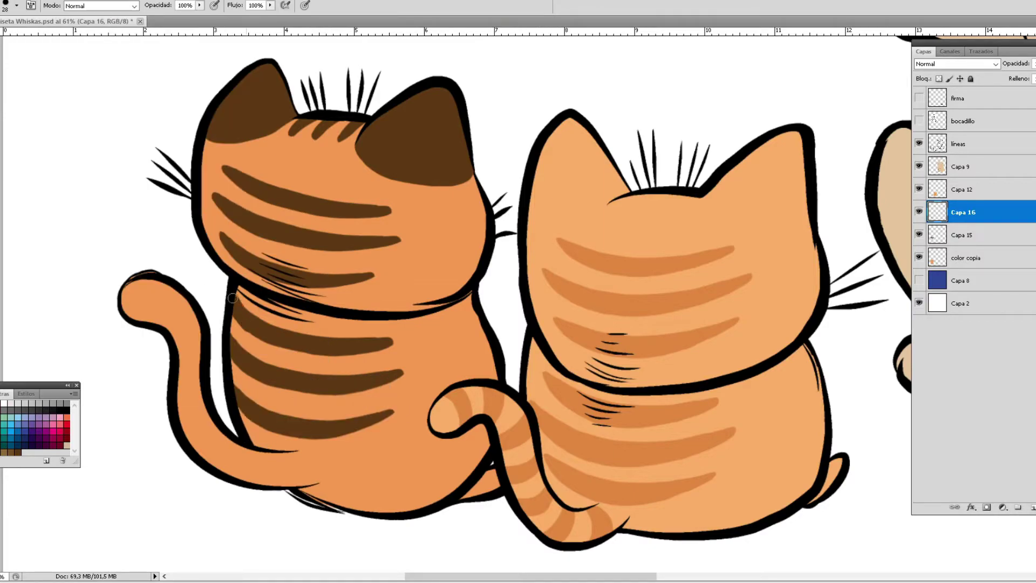
- Stretch the left kitten's back stripes slightly wider and merge them with the layer of its head markings
{"action": "left_click", "coordinate": [33, 2]}
{"action": "left_click", "coordinate": [60, 162]}
{"action": "left_click_drag", "start_coordinate": [416, 372], "coordinate": [423, 377]}
{"action": "key", "text": "Return"}
{"action": "right_click", "coordinate": [966, 212]}
{"action": "left_click", "coordinate": [966, 481]}
- On a new layer, paint dark brown stripes along the left kitten's tail, clean their edges and merge them with the other markings
{"action": "left_click", "coordinate": [1018, 508]}
{"action": "left_click_drag", "start_coordinate": [148, 278], "coordinate": [139, 320]}
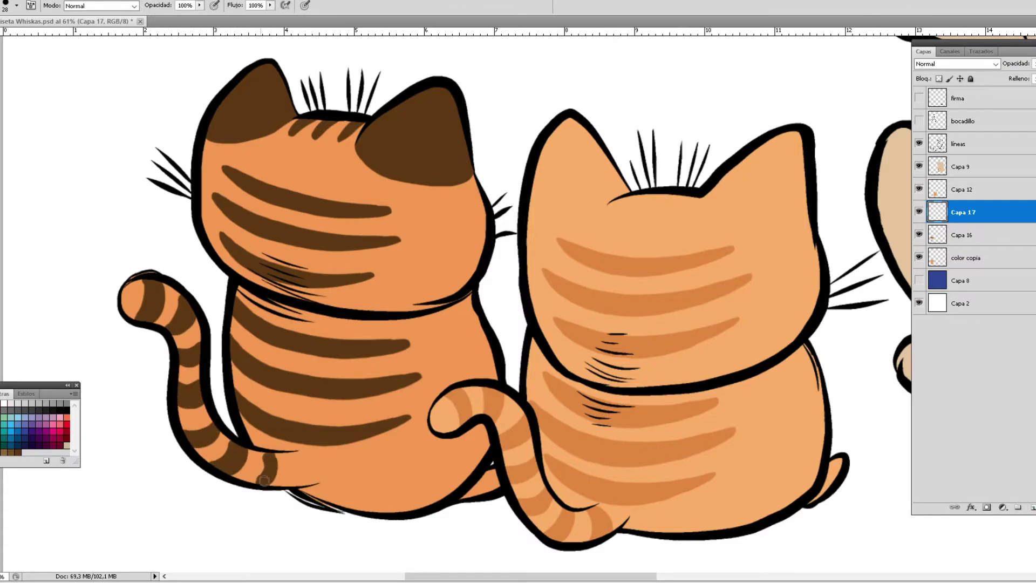
{"action": "key", "text": "e"}
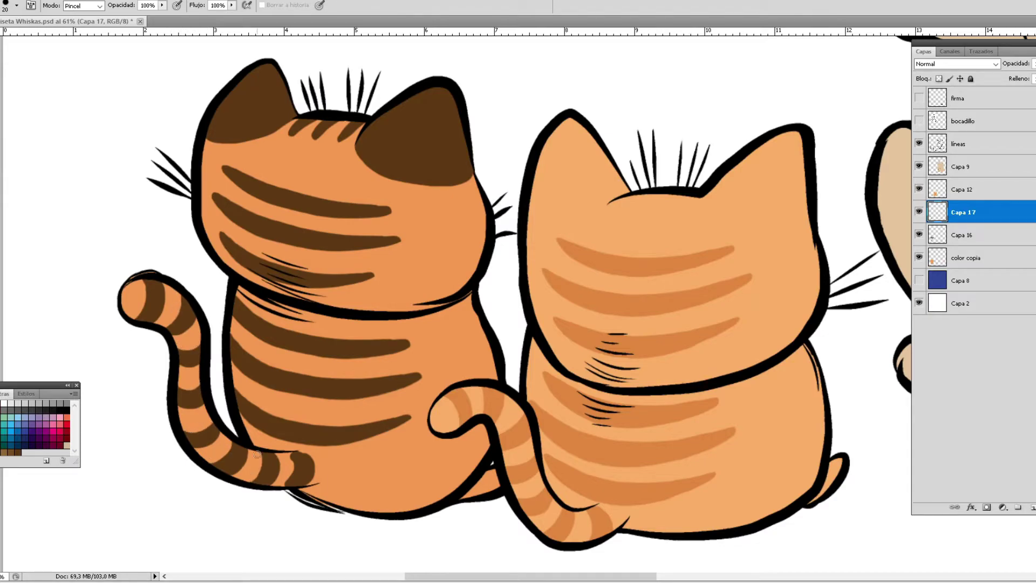
{"action": "key", "text": "ctrl+e"}
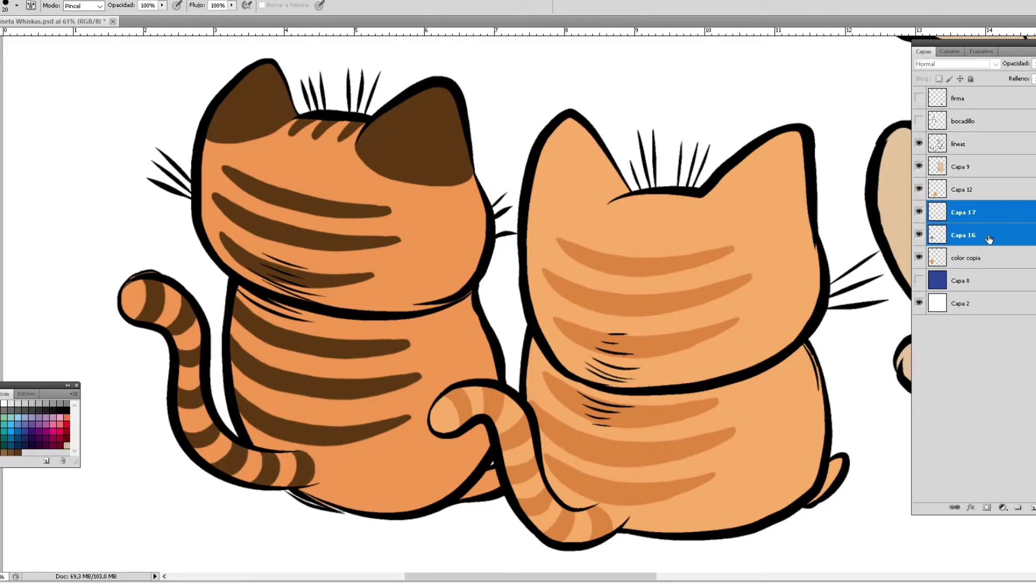
- Duplicate the left kitten's markings and colorize them reddish orange with hue 14, saturation 100 and lightness +10
{"action": "left_click", "coordinate": [254, 88]}
{"action": "left_click", "coordinate": [284, 119]}
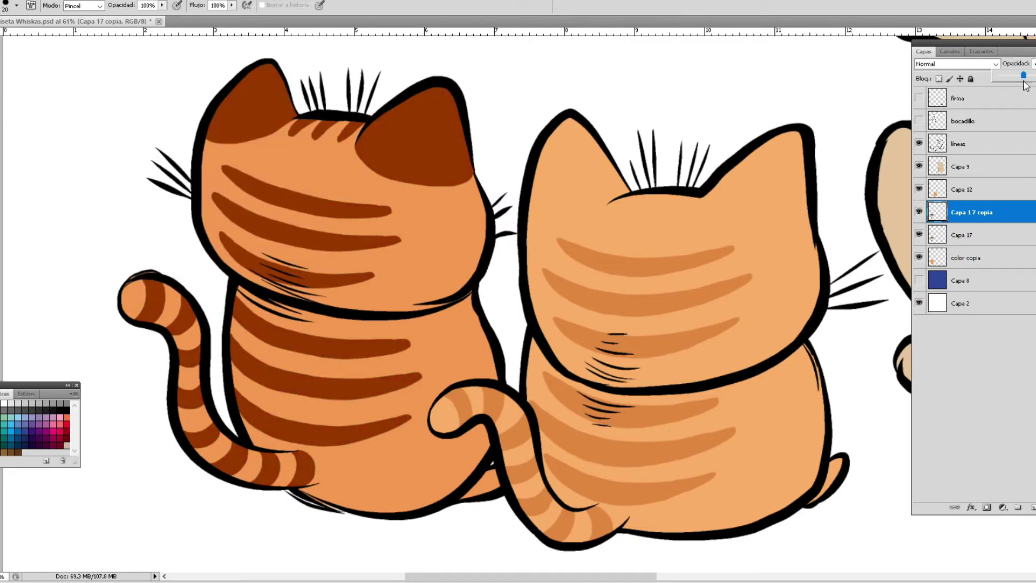
{"action": "key", "text": "ctrl+u"}
{"action": "left_click_drag", "start_coordinate": [636, 239], "coordinate": [655, 239]}
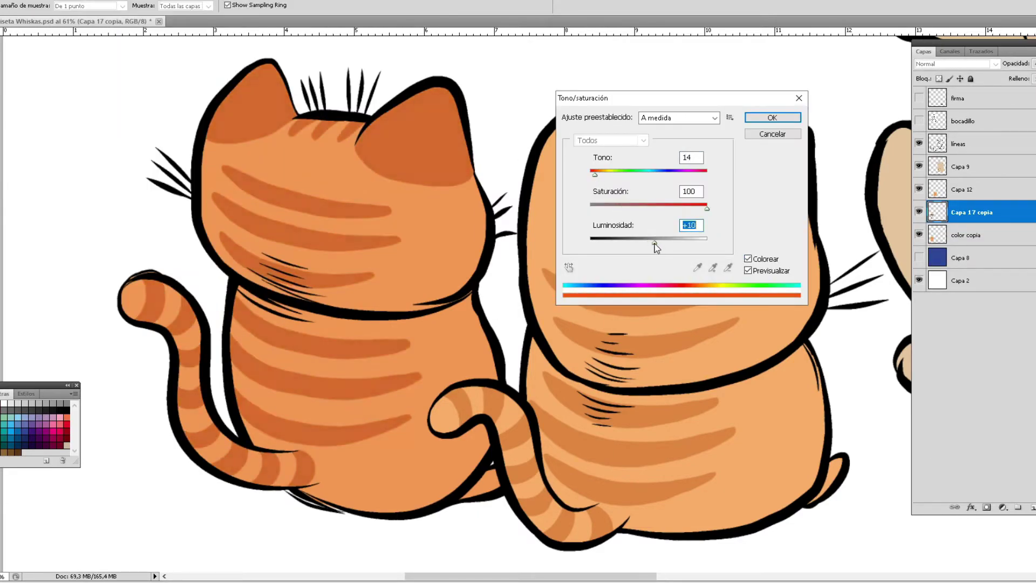
{"action": "key", "text": "Return"}
- Merge the left kitten's markings and base colour with the right kitten's colour layer into a single layer
{"action": "left_click", "coordinate": [974, 243], "text": "shift"}
{"action": "right_click", "coordinate": [974, 242]}
{"action": "left_click", "coordinate": [939, 457]}
{"action": "scroll", "coordinate": [478, 379], "scroll_direction": "down", "scroll_amount": 5}
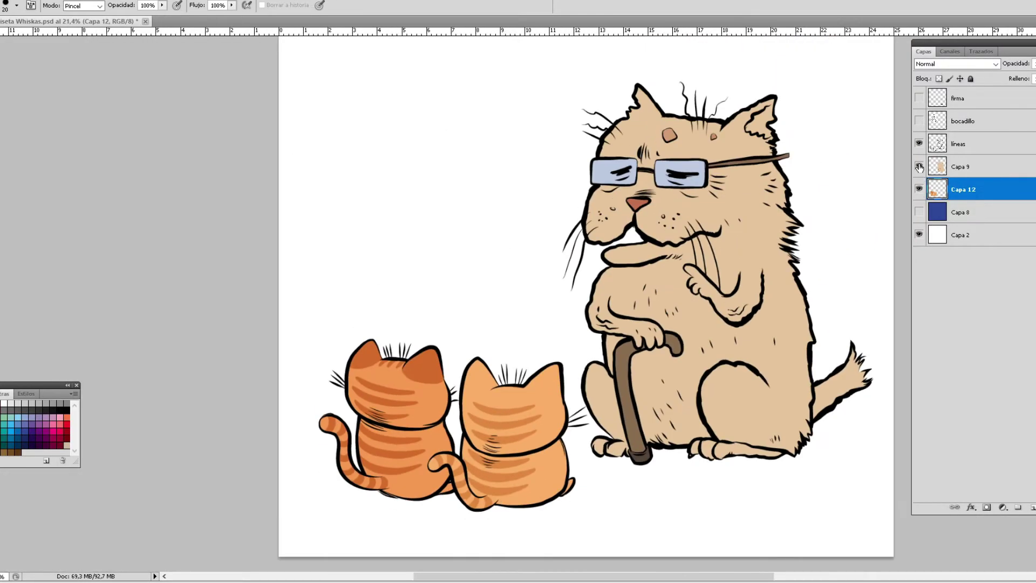
- Duplicate the old cat's colour layer and recolour the fur on the copy to a warmer orange-beige
{"action": "left_click", "coordinate": [960, 166]}
{"action": "key", "text": "ctrl+j"}
{"action": "key", "text": "w"}
{"action": "left_click", "coordinate": [919, 166]}
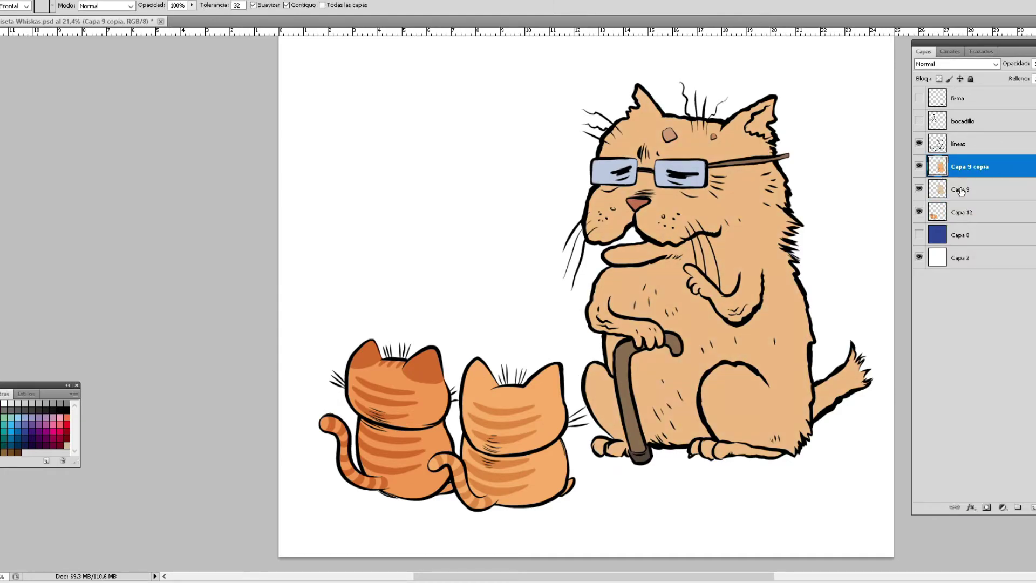
- Merge the recoloured old cat layer with its original and the kittens' colour layer
{"action": "key", "text": "0"}
{"action": "key", "text": "4"}
{"action": "left_click", "coordinate": [962, 212], "text": "shift"}
{"action": "key", "text": "ctrl+e"}
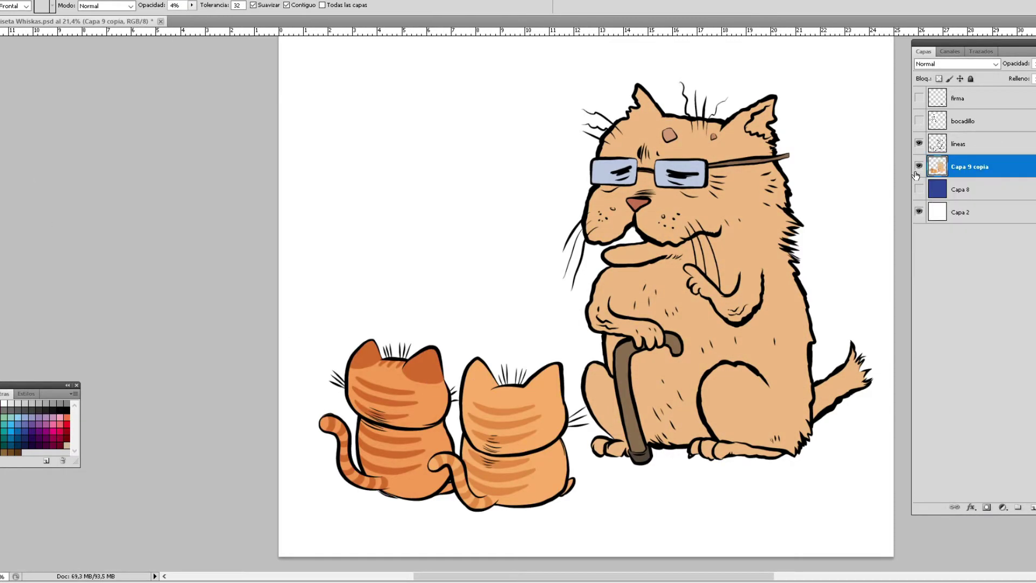
- Colorize the line art brown with hue 29, saturation 43 and lightness +27, and show the speech bubble and blue background layers
{"action": "scroll", "coordinate": [907, 240], "scroll_direction": "up", "scroll_amount": 1}
{"action": "left_click", "coordinate": [958, 144]}
{"action": "left_click", "coordinate": [329, 72]}
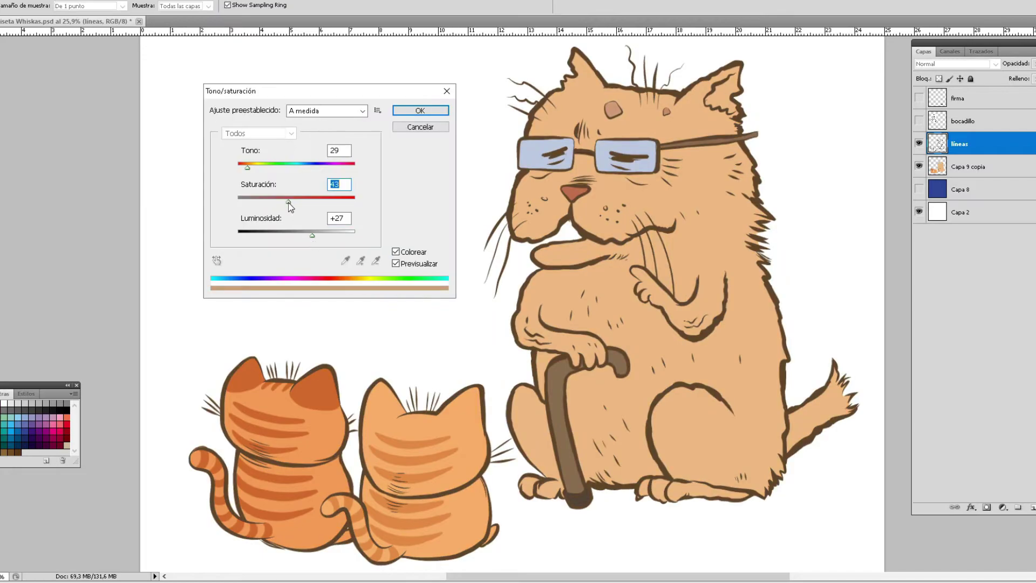
{"action": "left_click", "coordinate": [420, 110]}
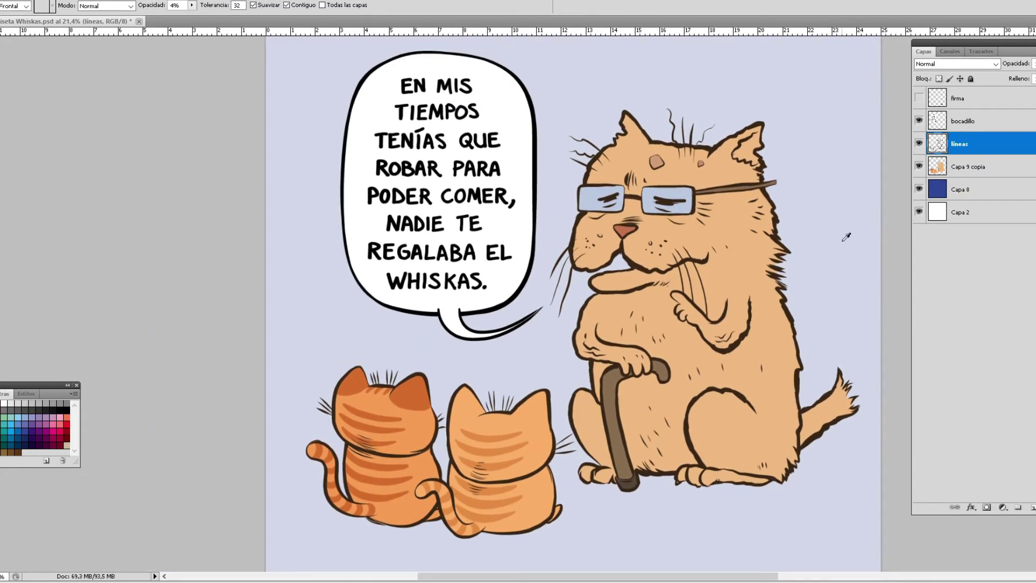
- Show the artist's signature below the old cat in brown, and lighten the blue background by lowering its layer opacity
{"action": "left_click", "coordinate": [630, 523]}
{"action": "key", "text": "ctrl+u"}
{"action": "key", "text": "Return"}
{"action": "left_click", "coordinate": [961, 190]}
{"action": "key", "text": "5"}
{"action": "key", "text": "F7"}
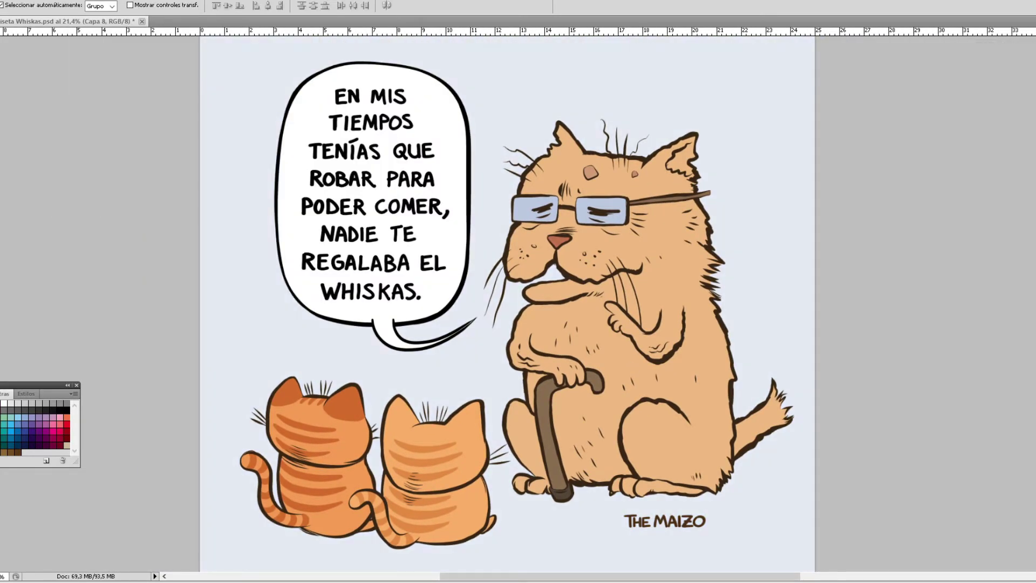